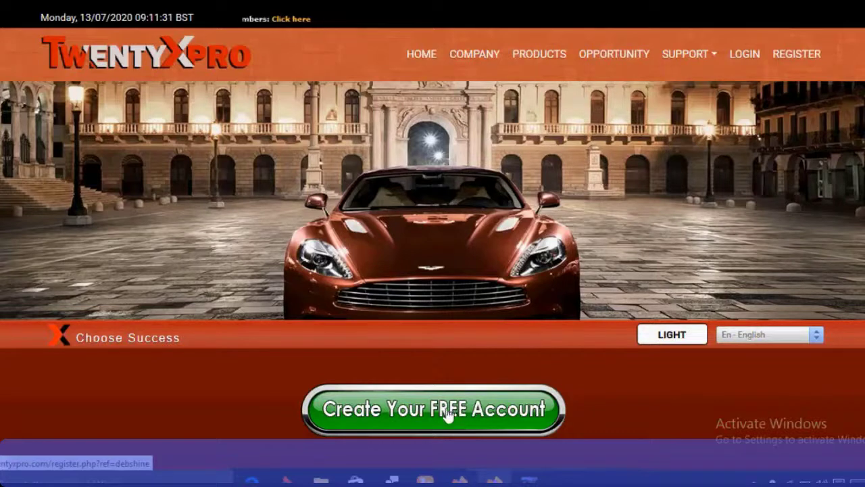
Open the member registration form from REGISTER in the top navigation bar.
click(794, 59)
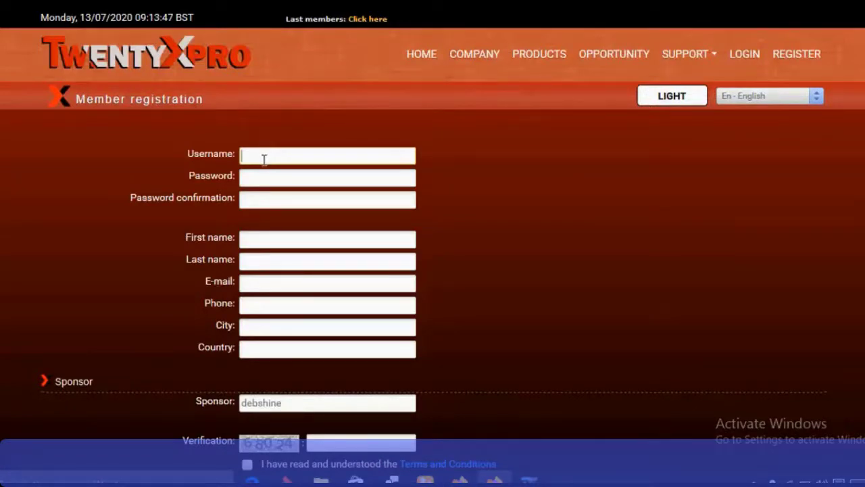
Enter the new member's username in the Username field, dismissing saved suggestions.
click(254, 157)
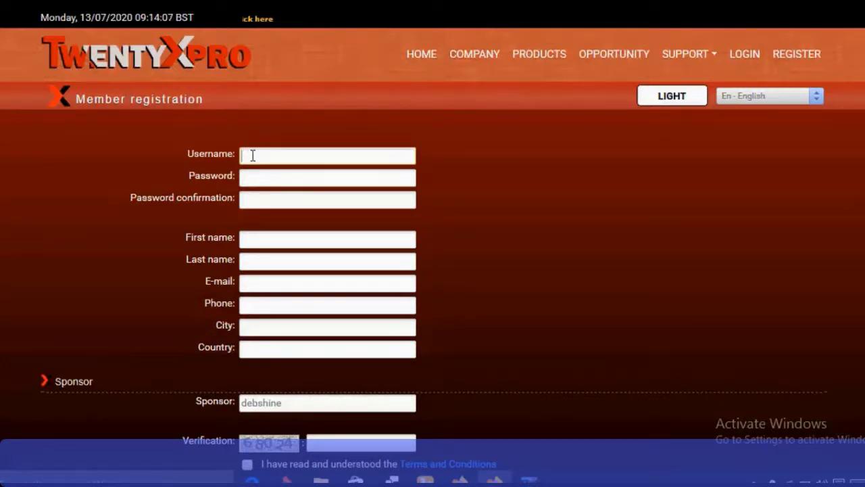
click(252, 155)
click(252, 155)
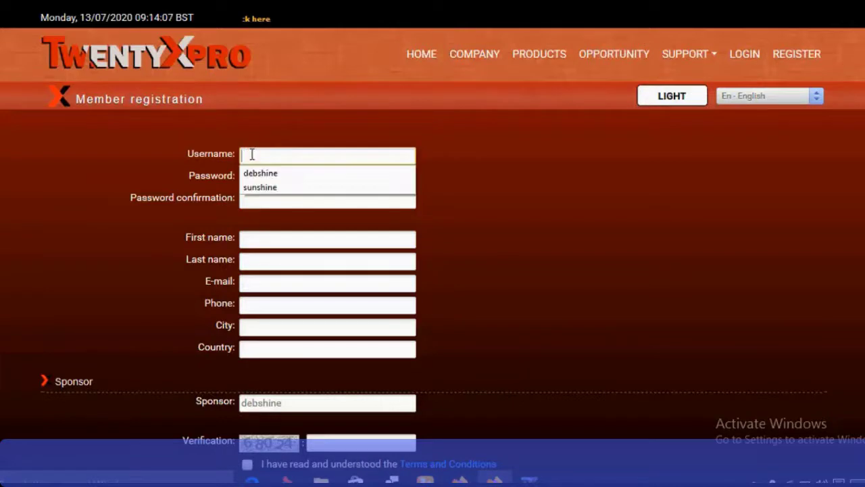
click(263, 158)
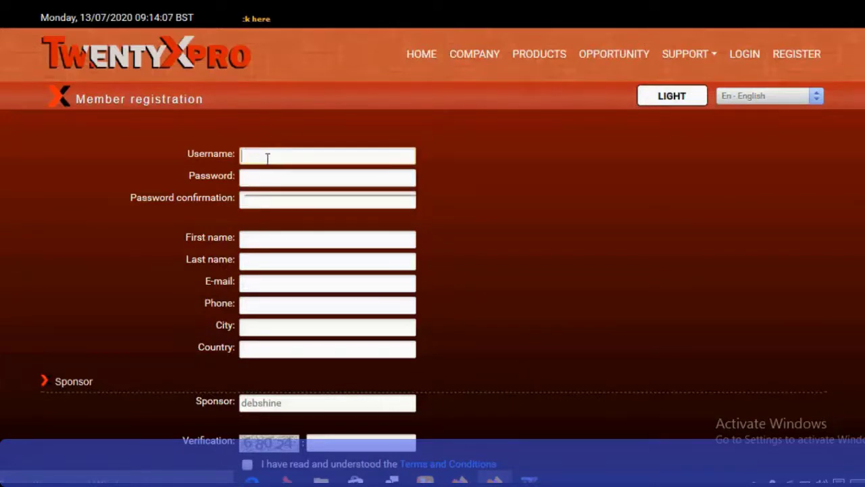
click(267, 158)
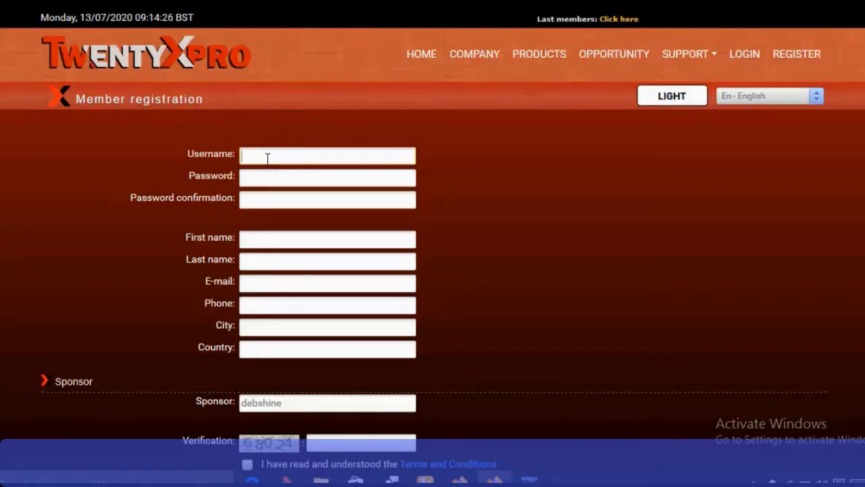
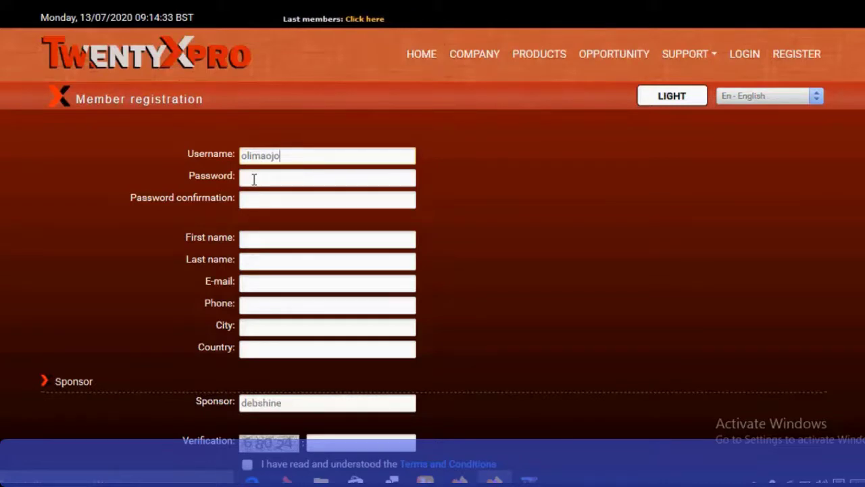
Enter the account password and retype it in Password confirmation.
click(255, 179)
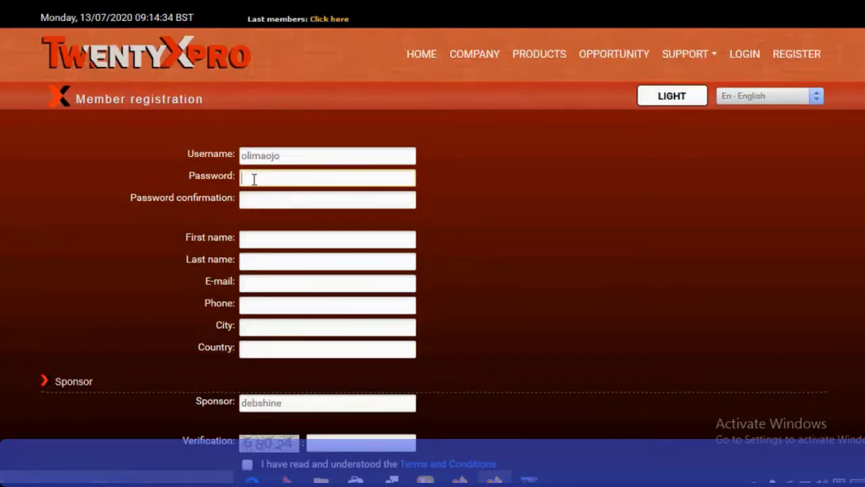
key(ctrl+v)
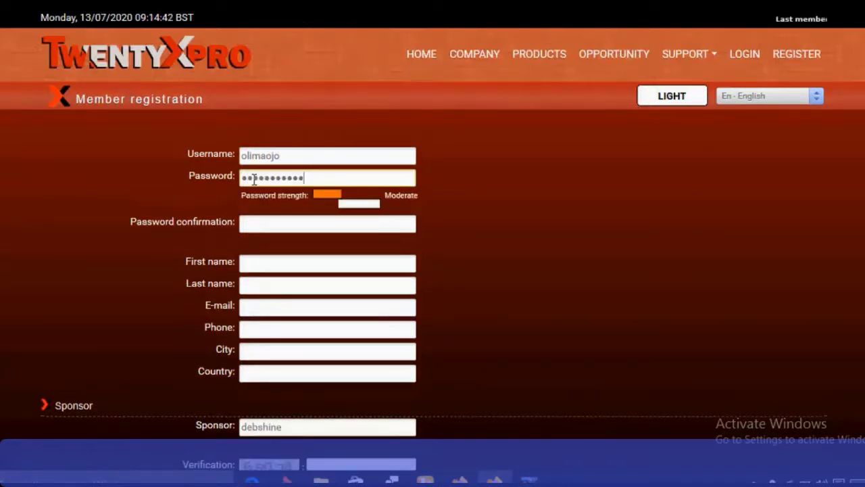
click(275, 225)
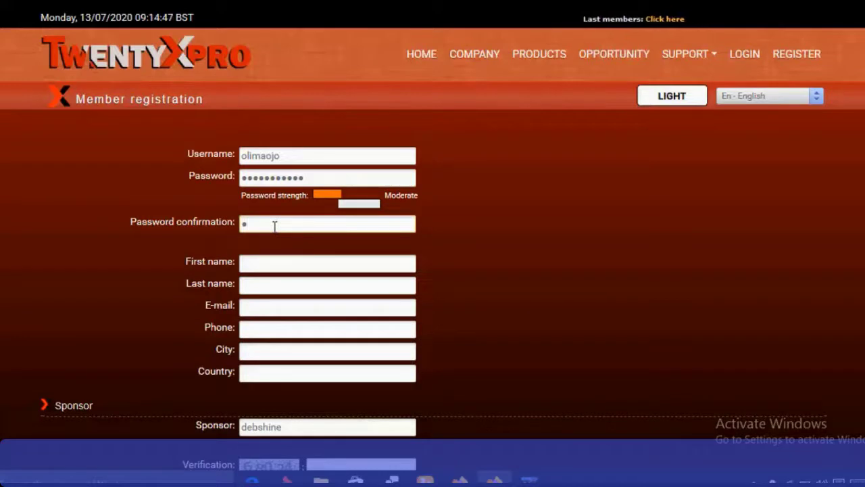
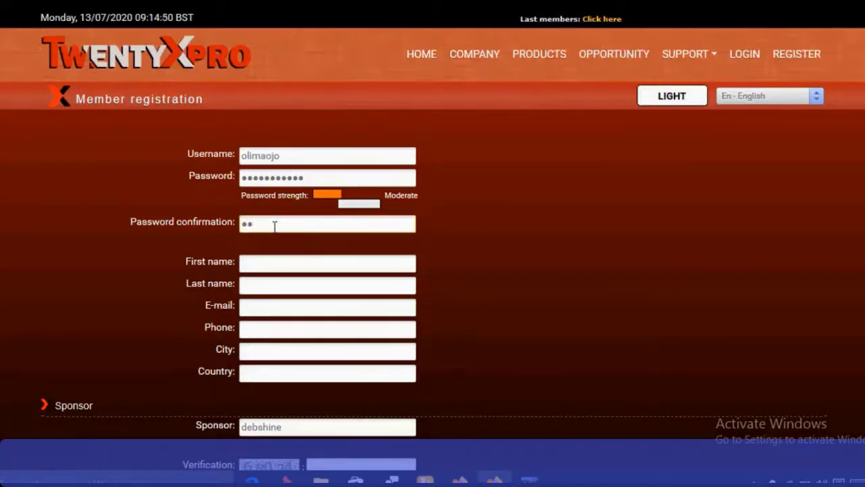
key(BackSpace)
key(BackSpace)
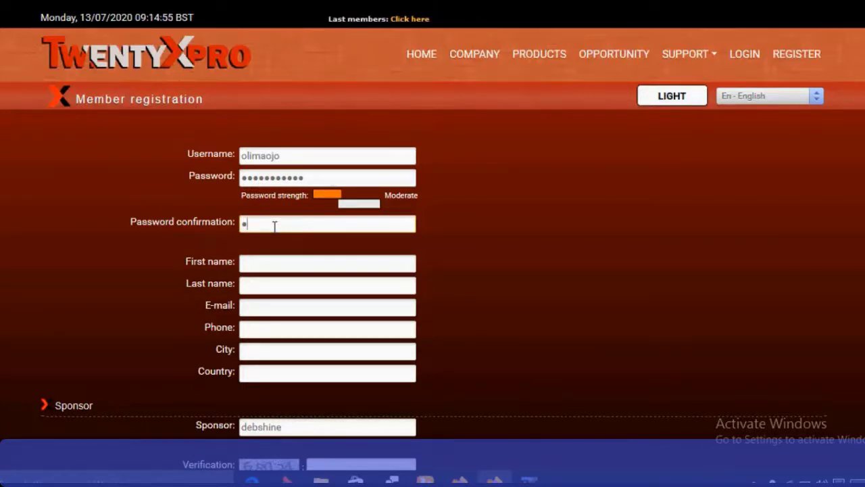
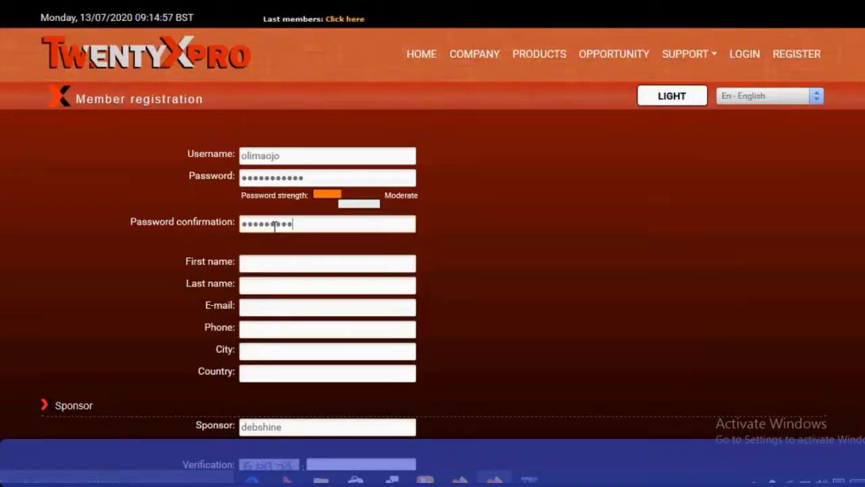
click(266, 264)
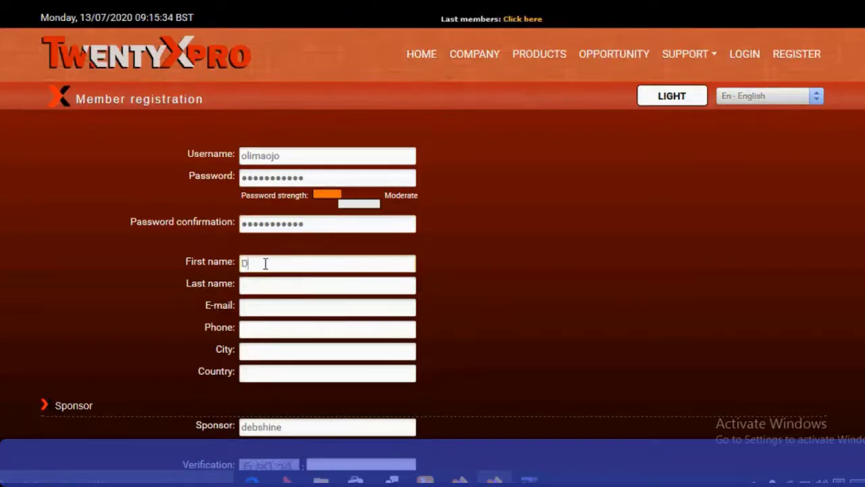
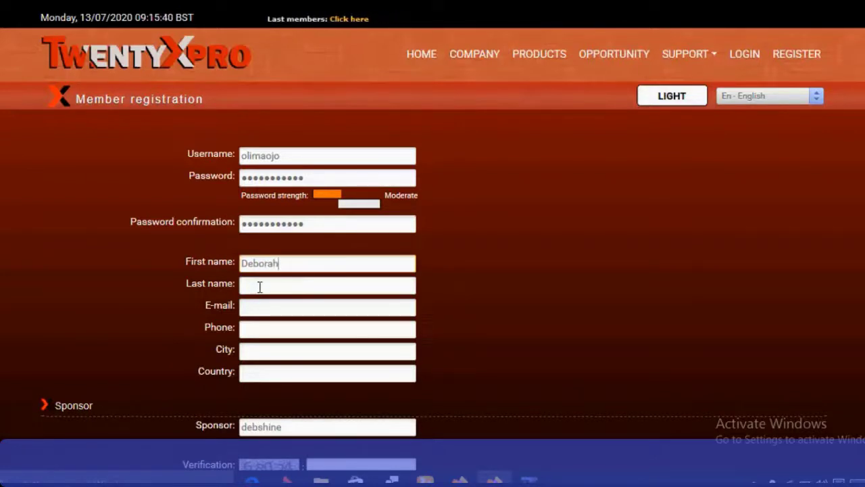
Fill in the member's first name, last name and e-mail address.
click(259, 287)
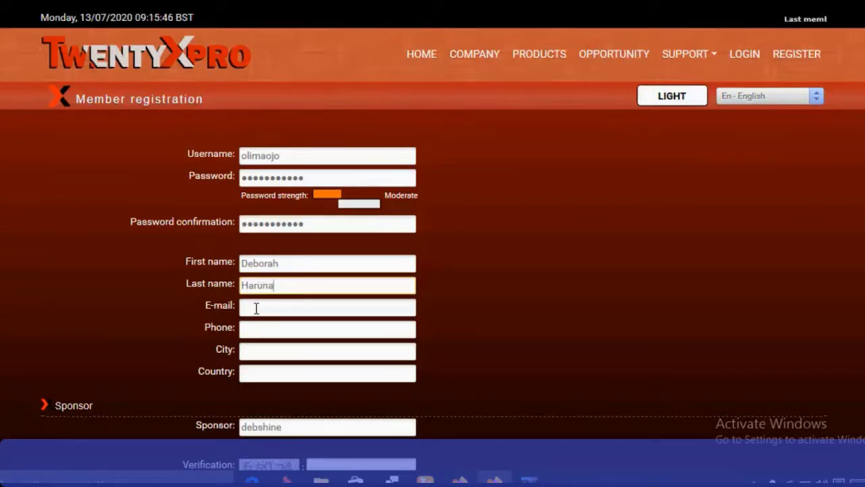
click(258, 308)
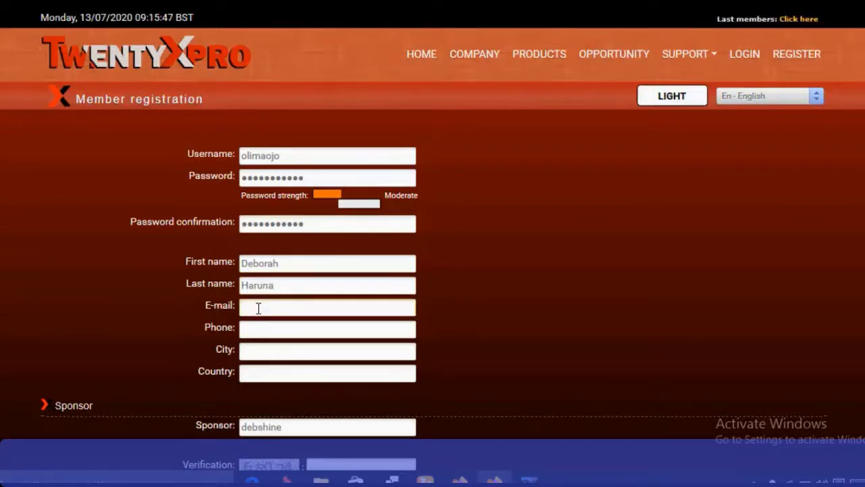
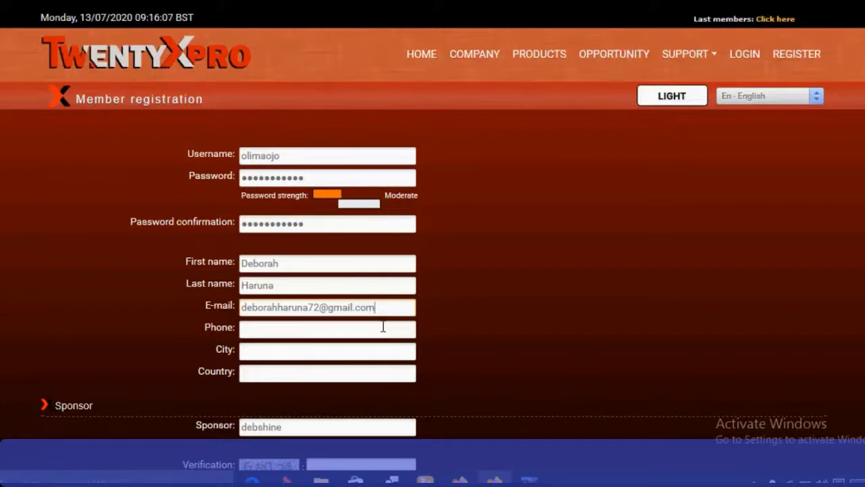
Begin entering the phone number, then scroll down to the verification area.
click(259, 329)
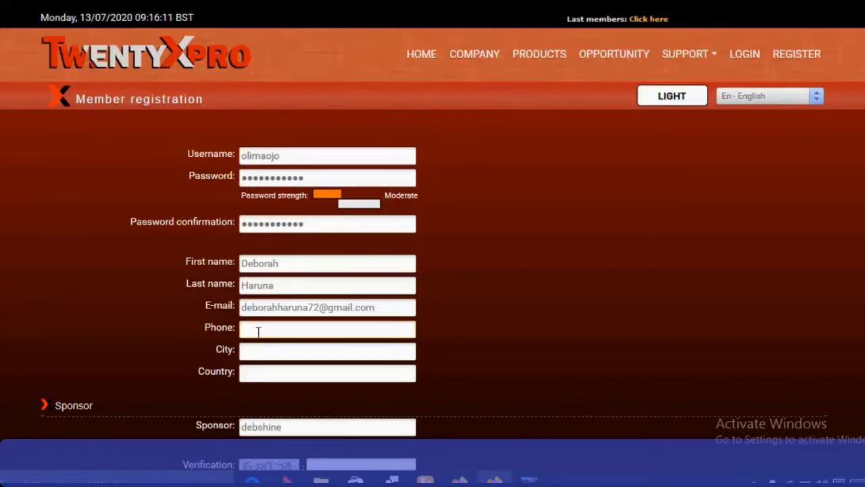
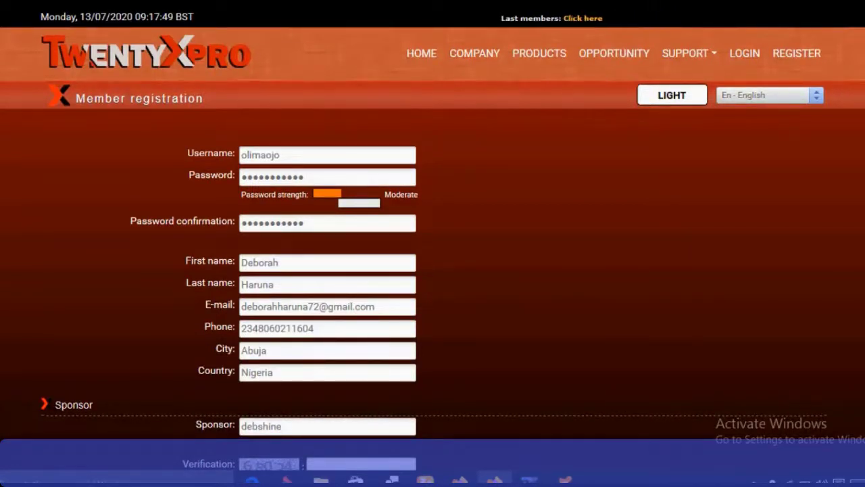
scroll(433, 271, down, 1)
scroll(856, 188, down, 1)
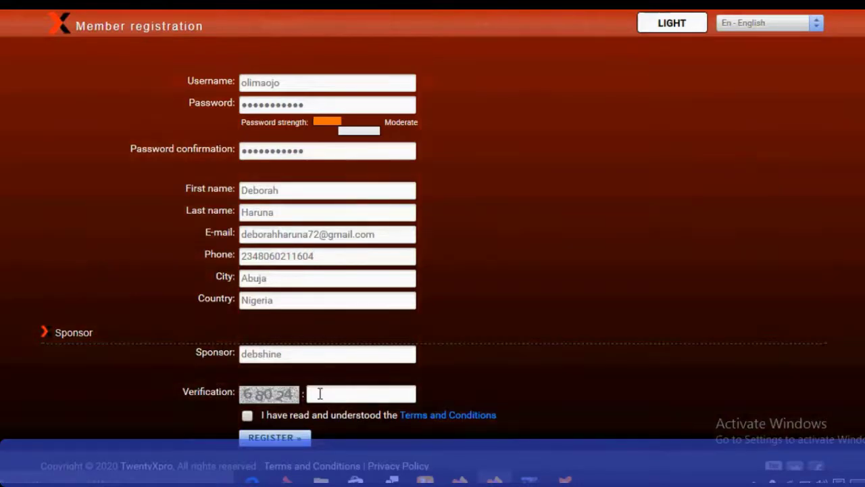
Enter the captcha verification code and submit the registration form.
click(320, 393)
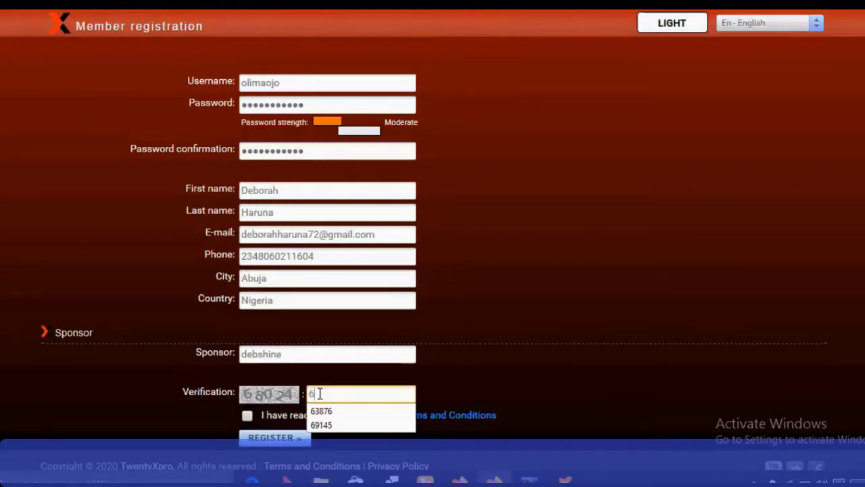
text(802)
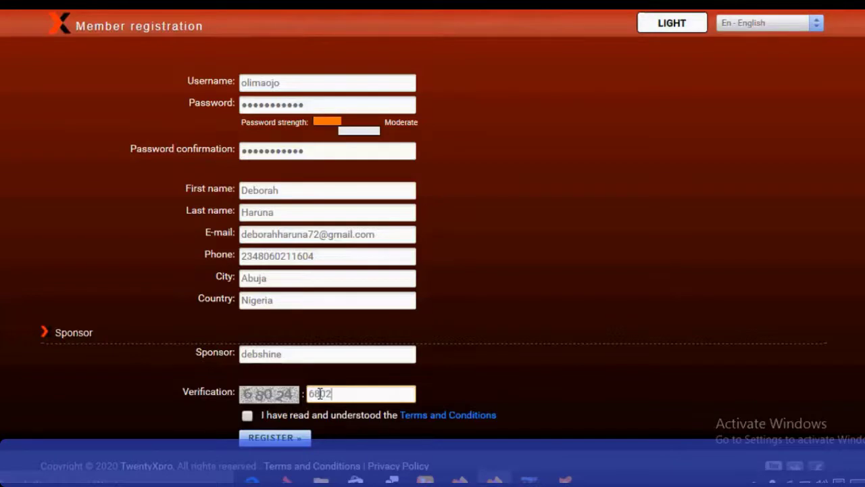
text(4)
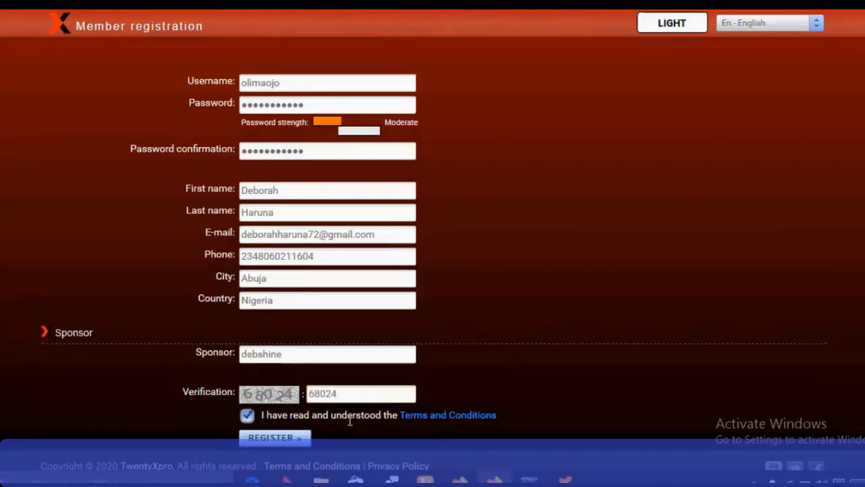
click(275, 438)
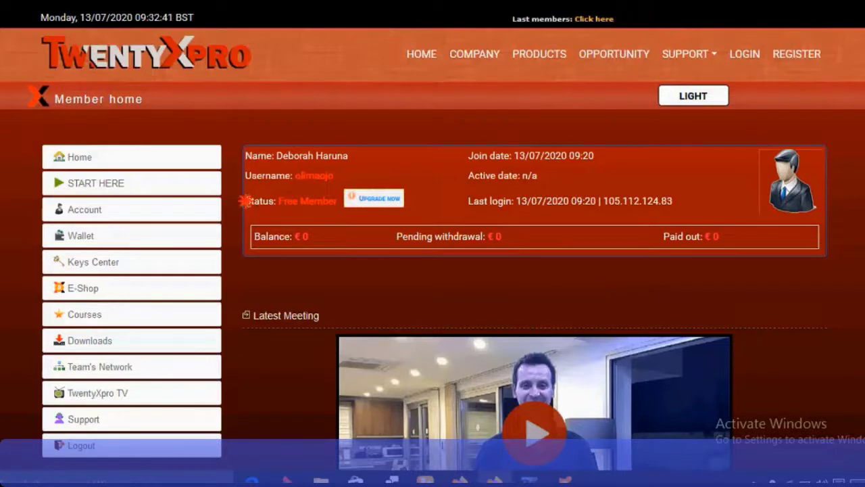
Review the Free Member status on Member home and start the €20 Course 1 upgrade.
drag(246, 200, 340, 200)
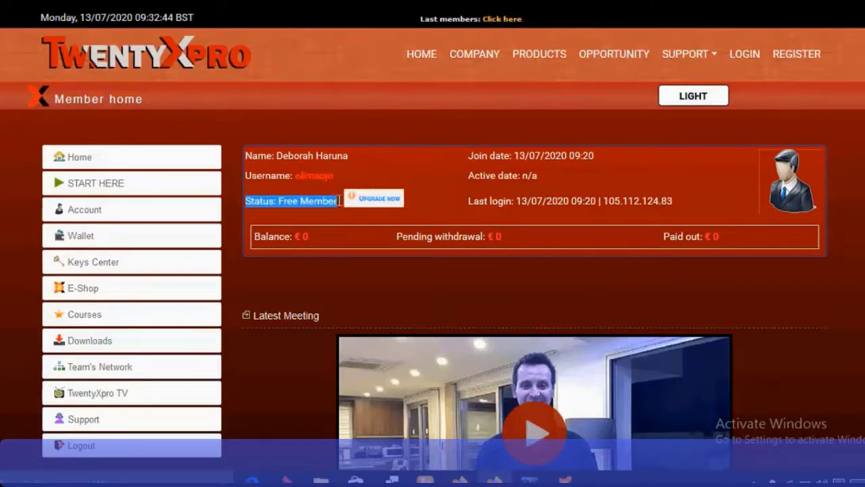
click(386, 290)
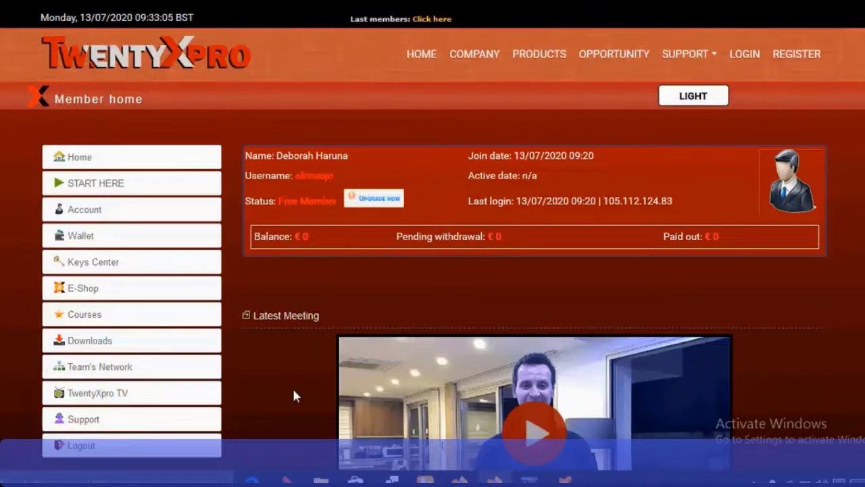
scroll(433, 243, down, 1)
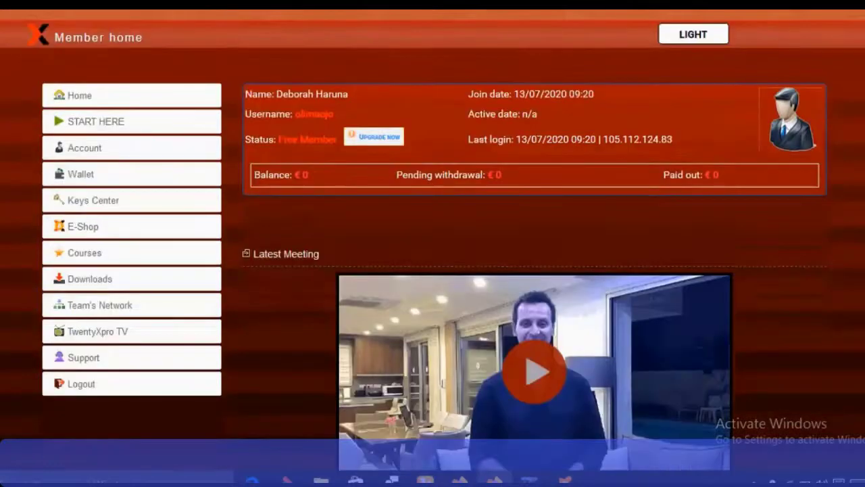
scroll(433, 243, down, 1)
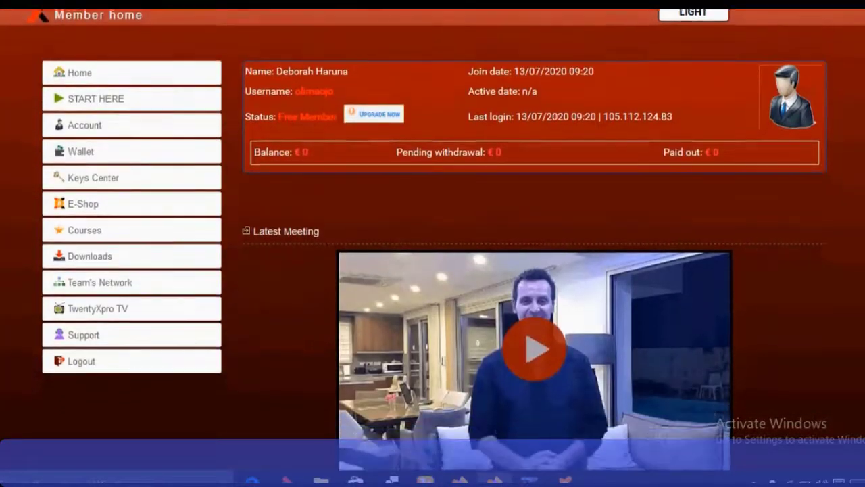
scroll(433, 243, down, 1)
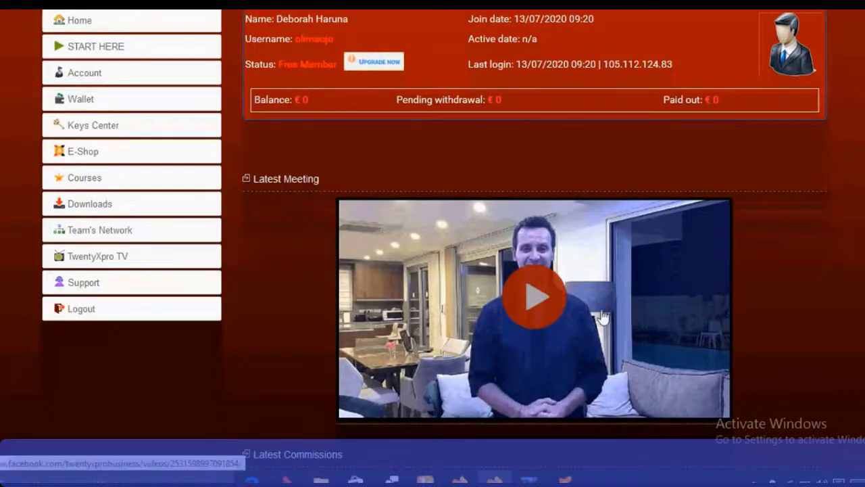
scroll(433, 244, up, 2)
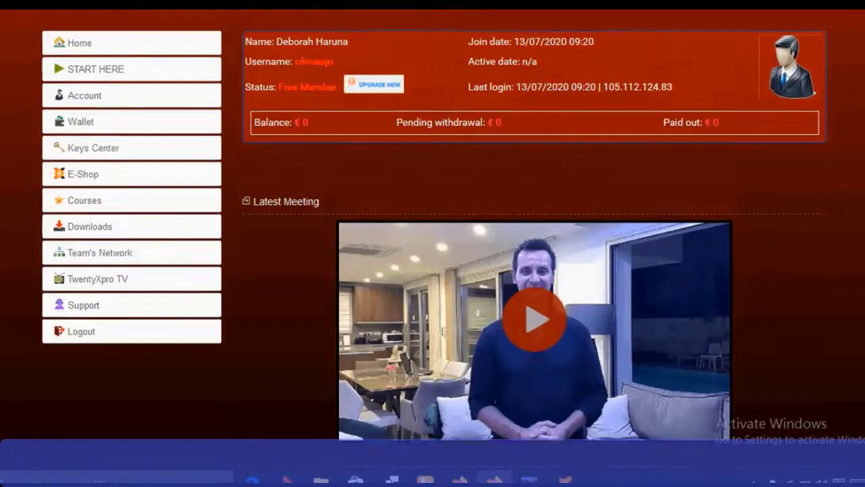
scroll(433, 244, up, 1)
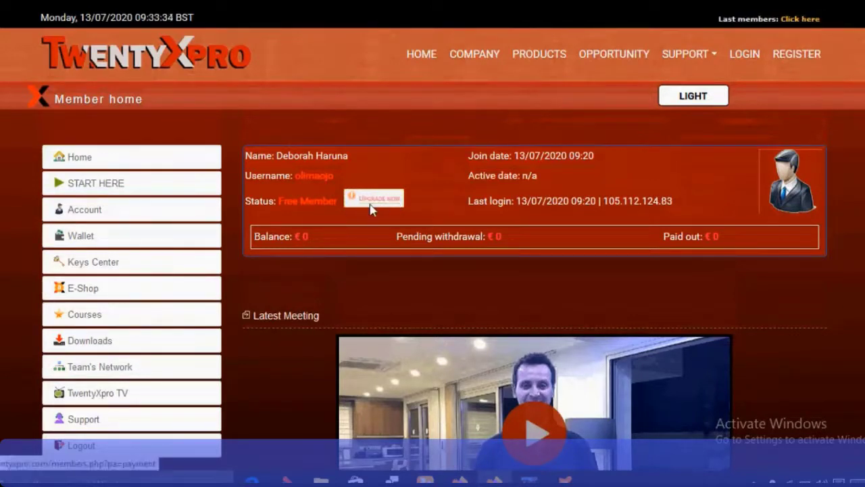
scroll(256, 184, down, 1)
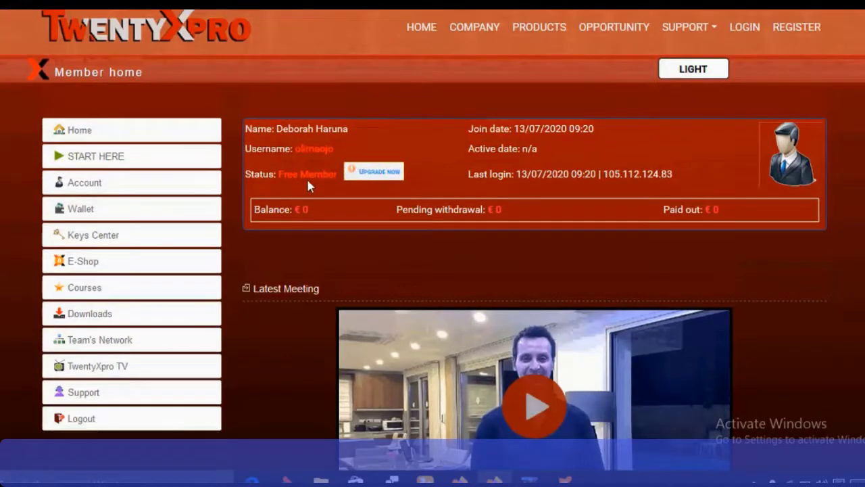
scroll(317, 182, up, 1)
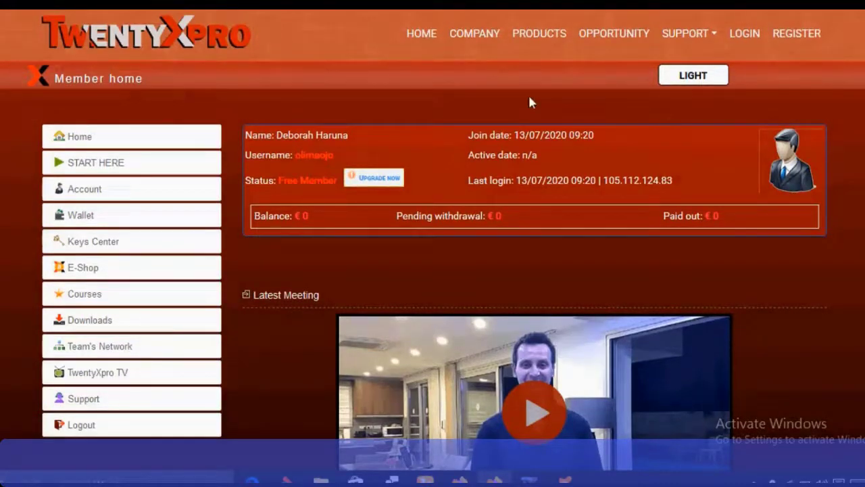
click(370, 179)
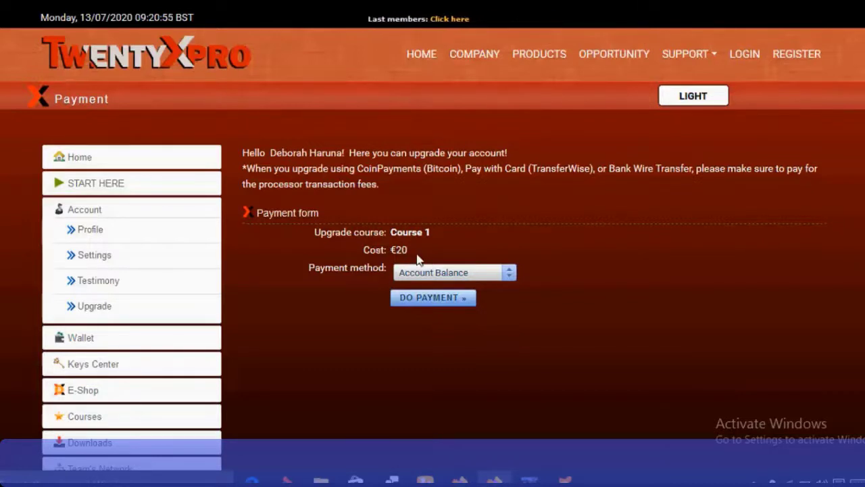
Try the card payment option, then set the payment method to Coinpayments.
click(509, 278)
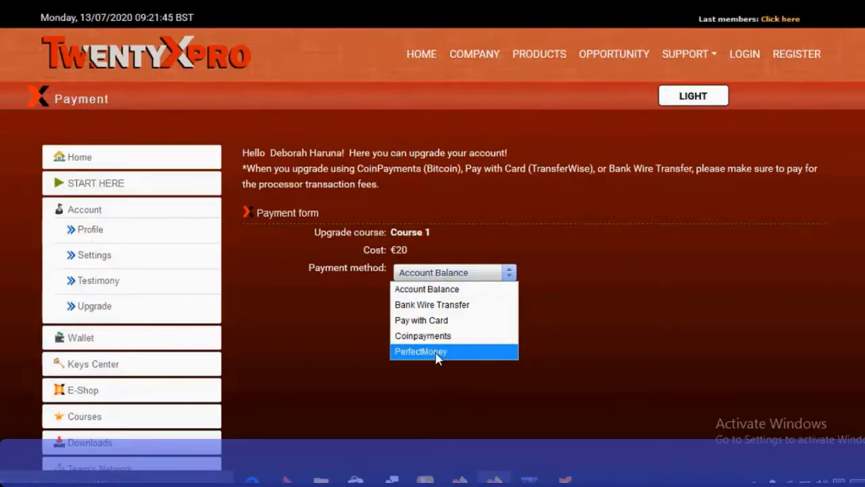
click(440, 319)
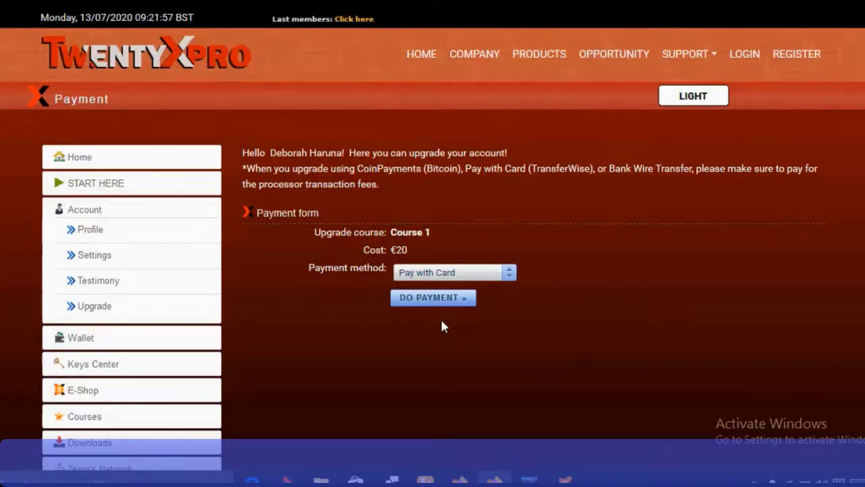
click(436, 297)
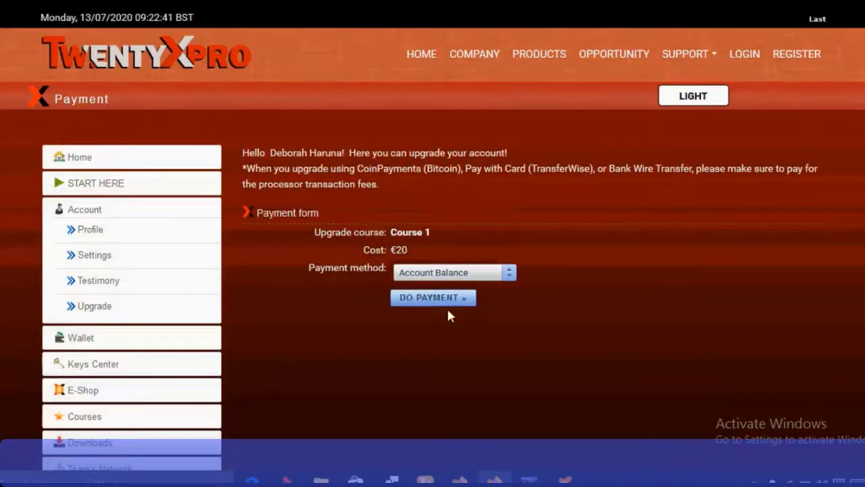
click(472, 273)
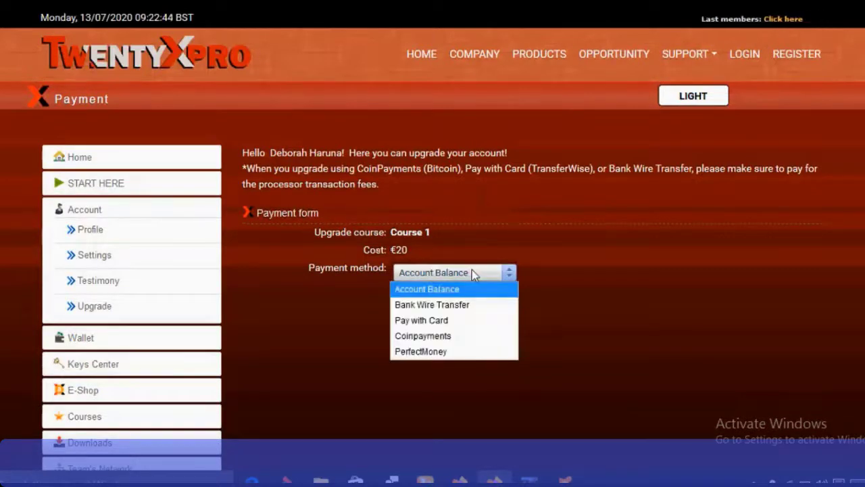
click(434, 338)
Submit the Course 1 payment, triggering the redirect to coinpayments.net.
click(433, 298)
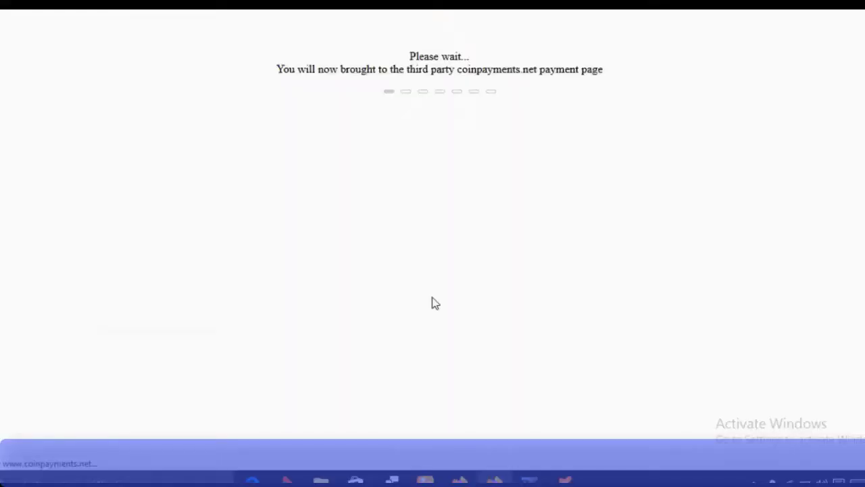